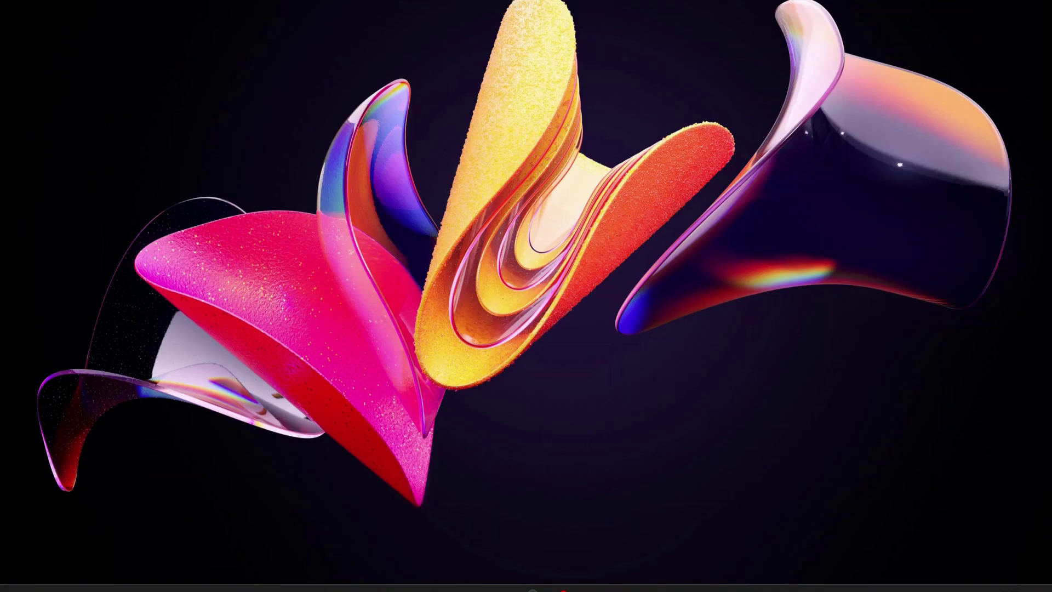
Step: Bring up the Win+X quick-link menu from the Start button
right_click(367, 587)
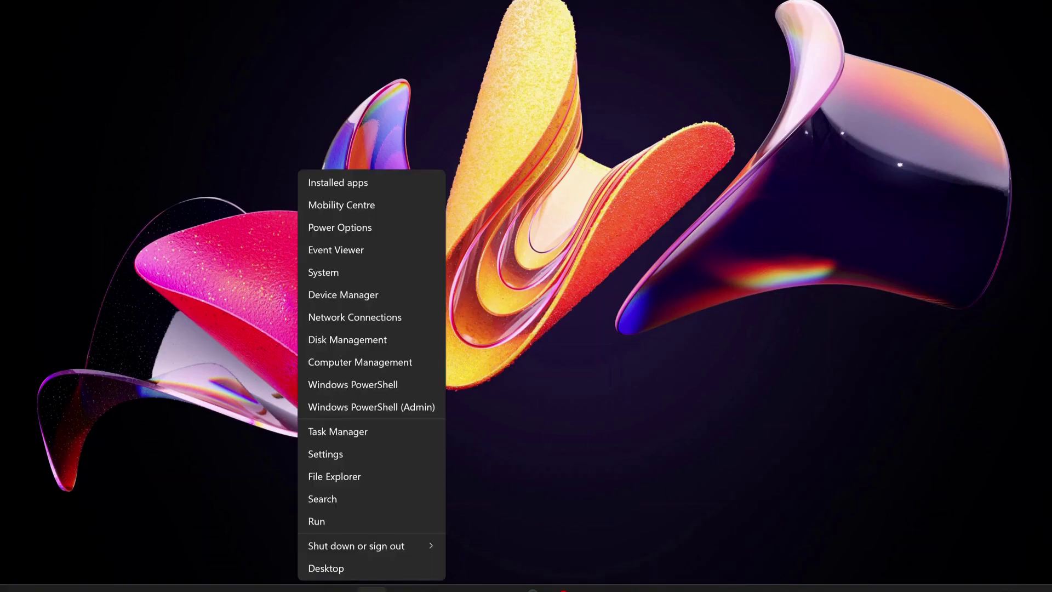
Step: Launch Task Manager and show the End task option for its own process entry
left_click(357, 436)
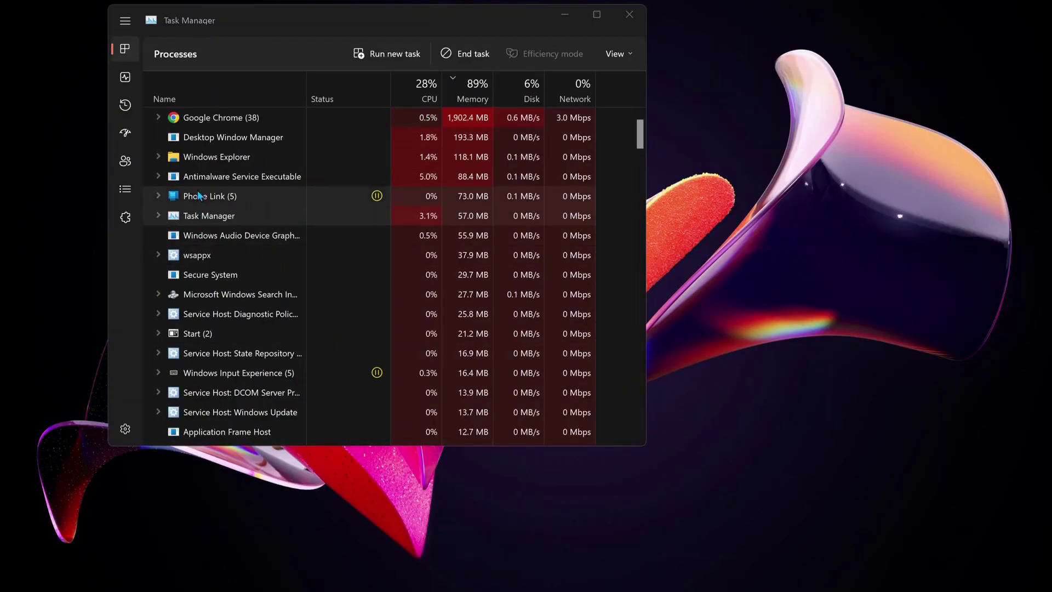
right_click(214, 217)
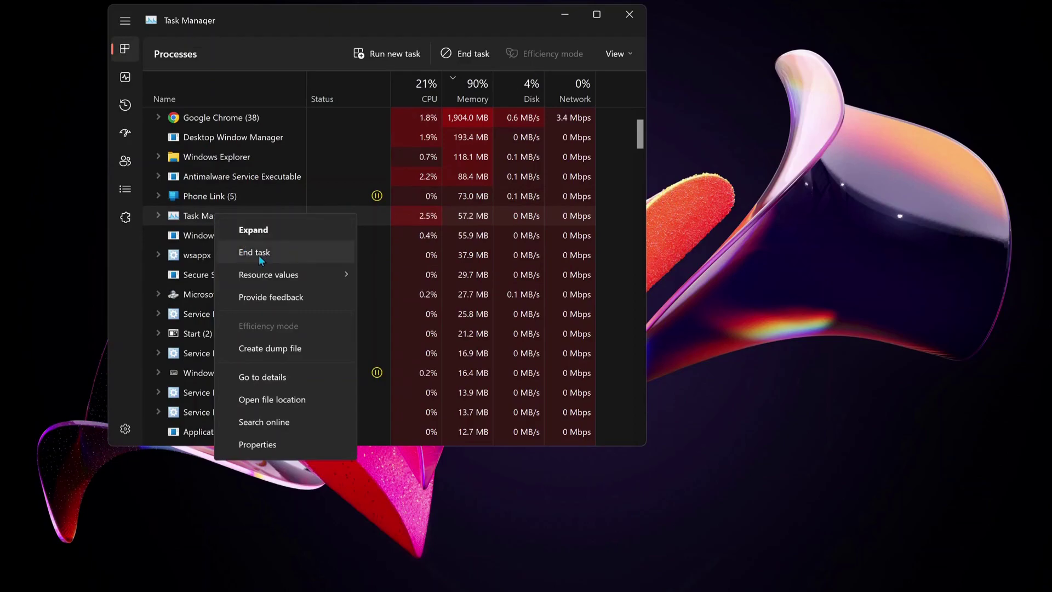
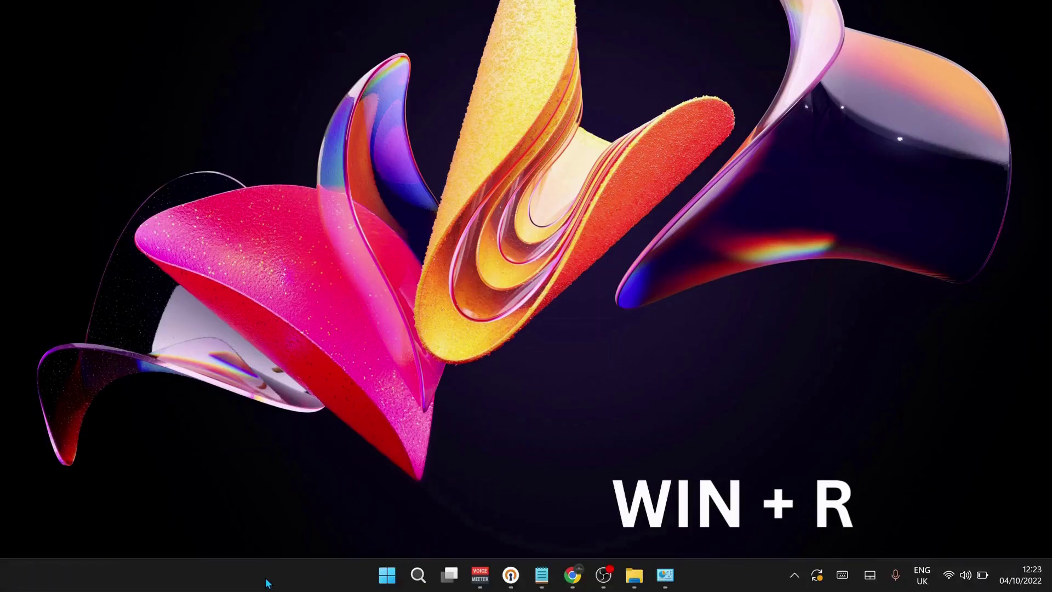
Step: Bring up the Run dialog, centre it on screen, and enter NCPA.CPL
key("super+r")
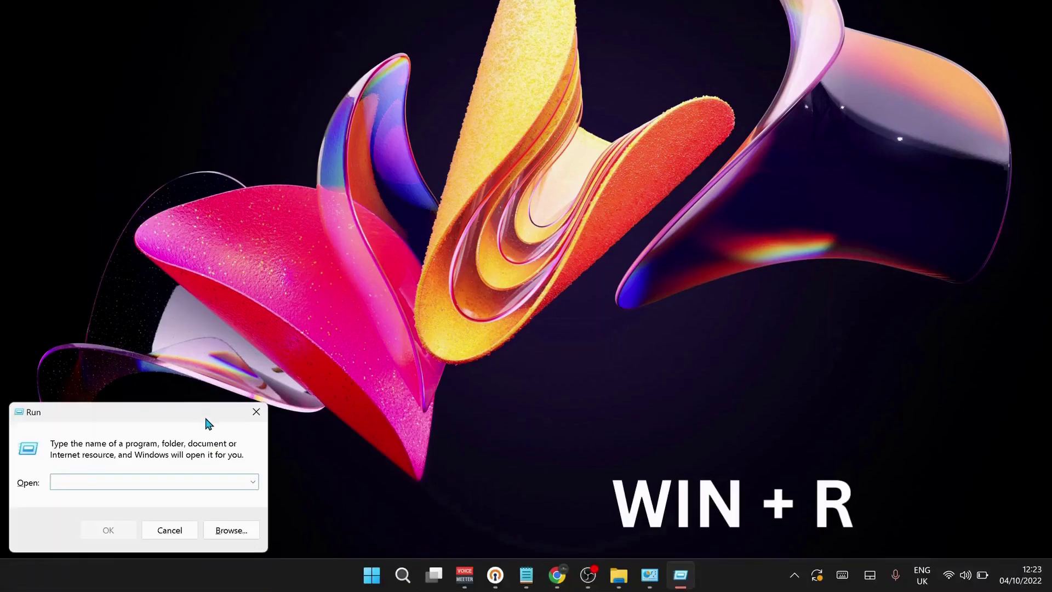
left_click_drag(274, 370, 583, 275)
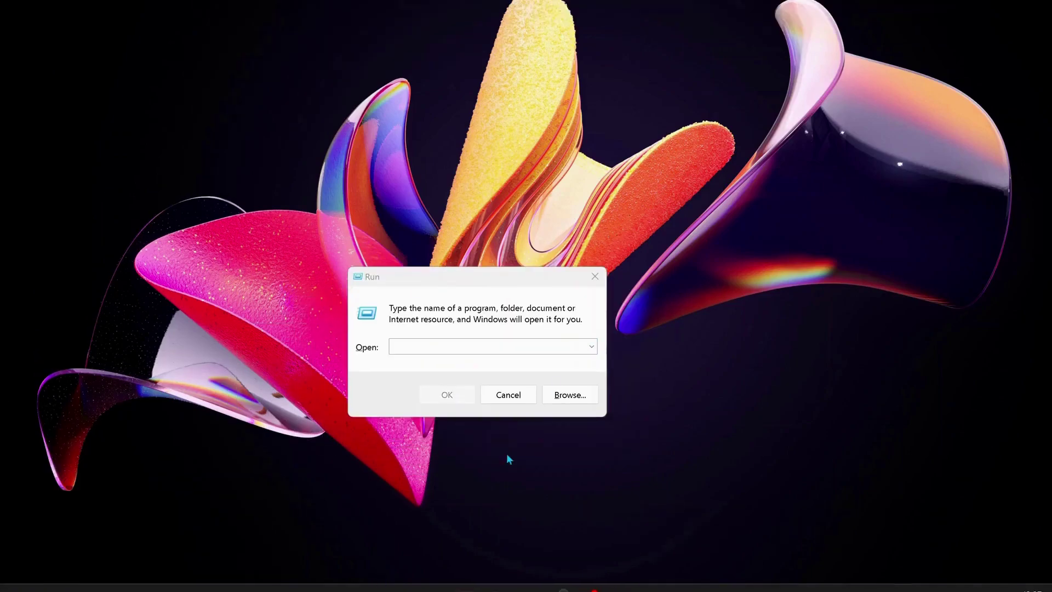
left_click(486, 344)
type("NC")
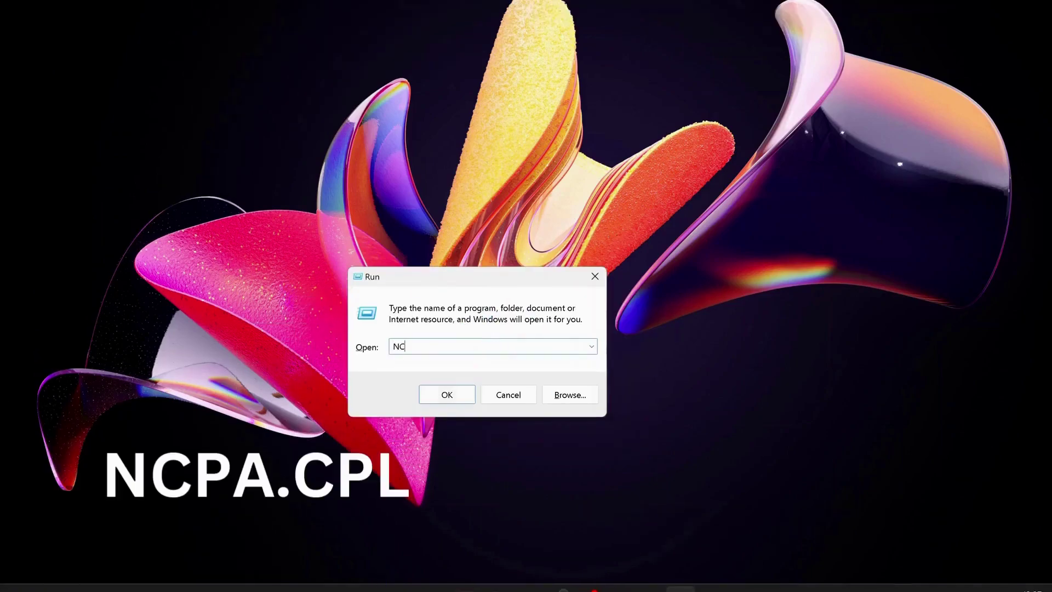
type("PA.CPL")
Step: Launch Network Connections and open the WiFi adapter's Internet Protocol Version 4 (TCP/IPv4) properties
left_click(441, 396)
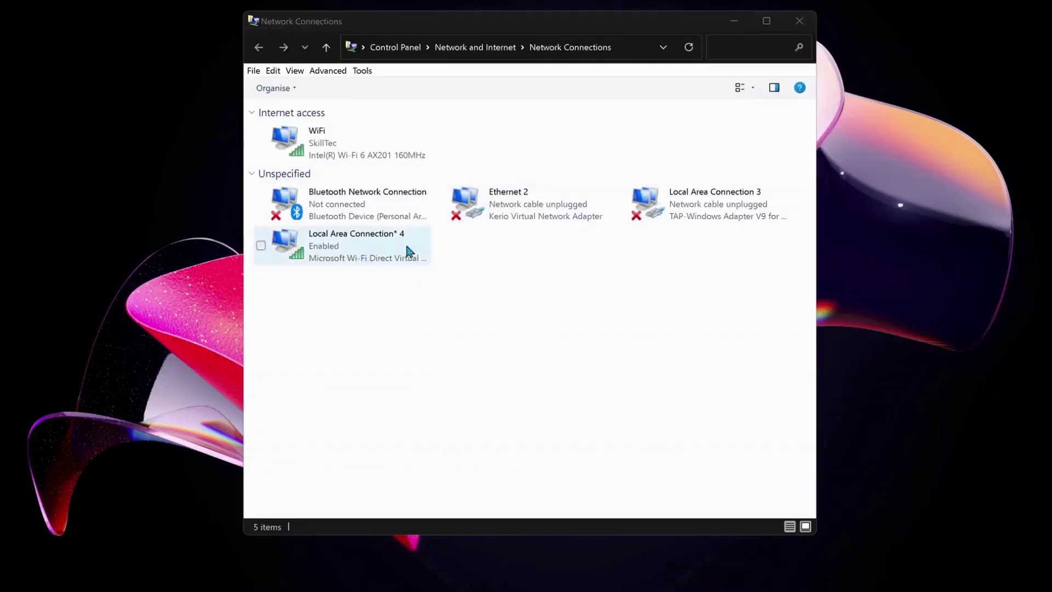
left_click(346, 152)
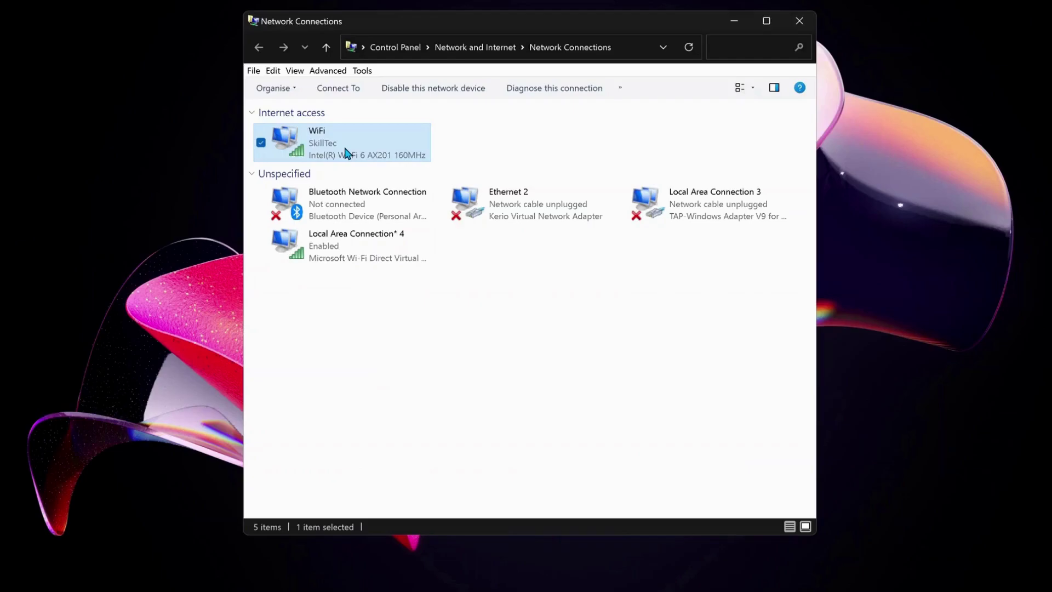
right_click(346, 152)
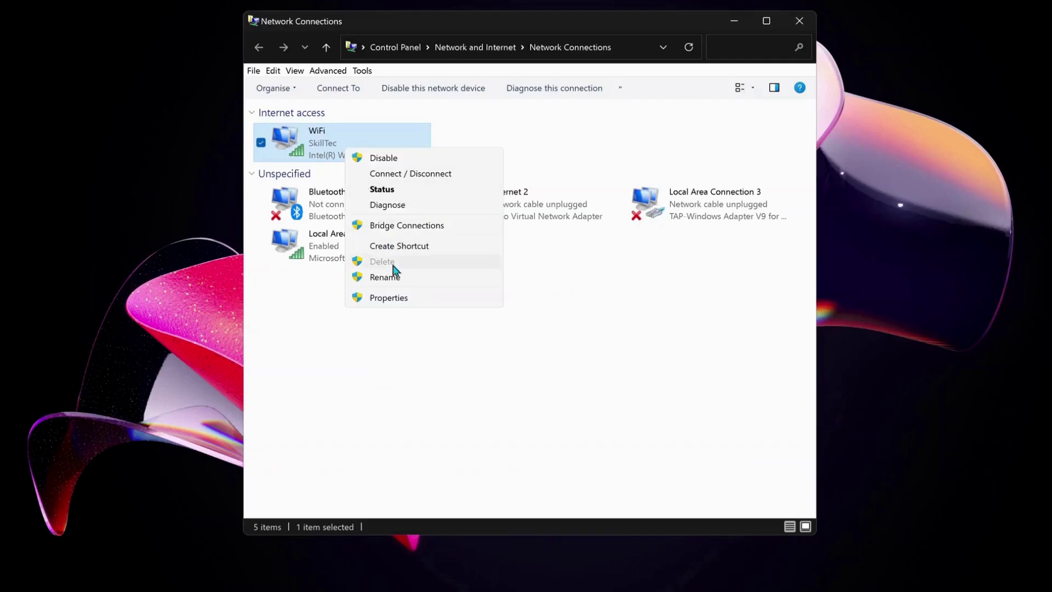
left_click(392, 300)
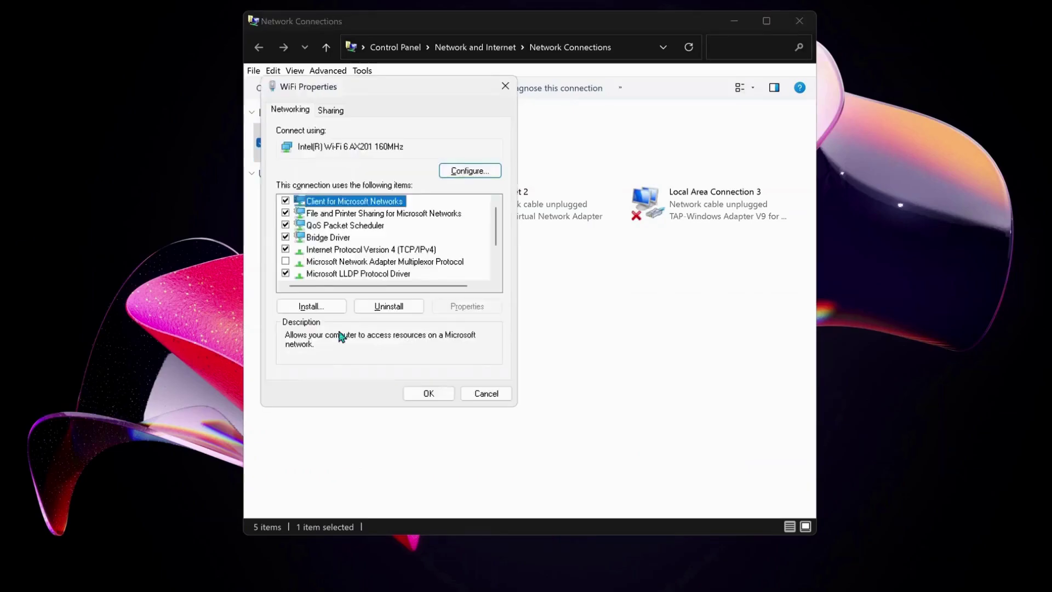
left_click(354, 253)
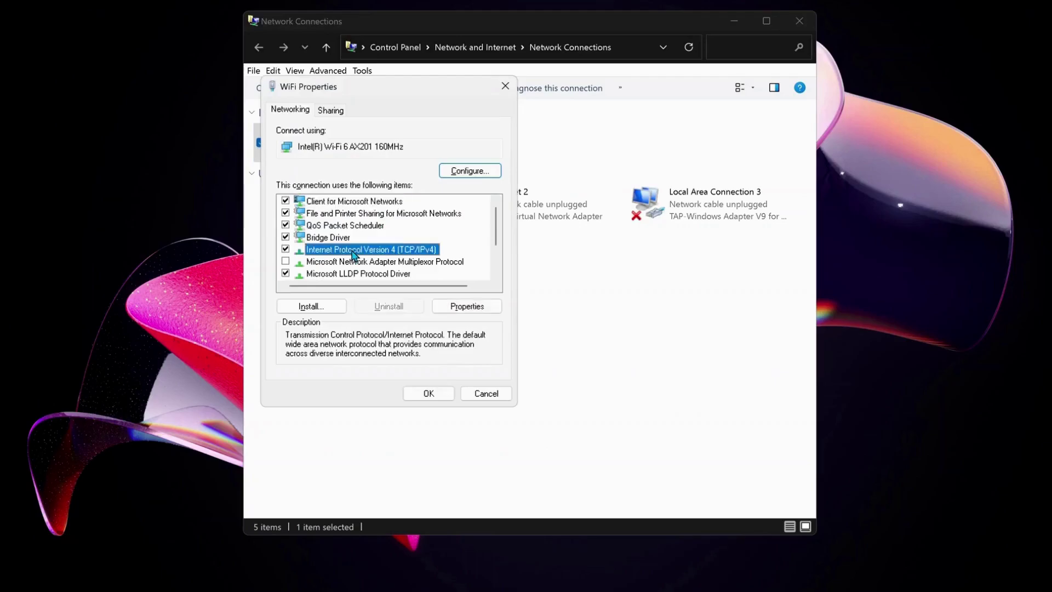
left_click(467, 306)
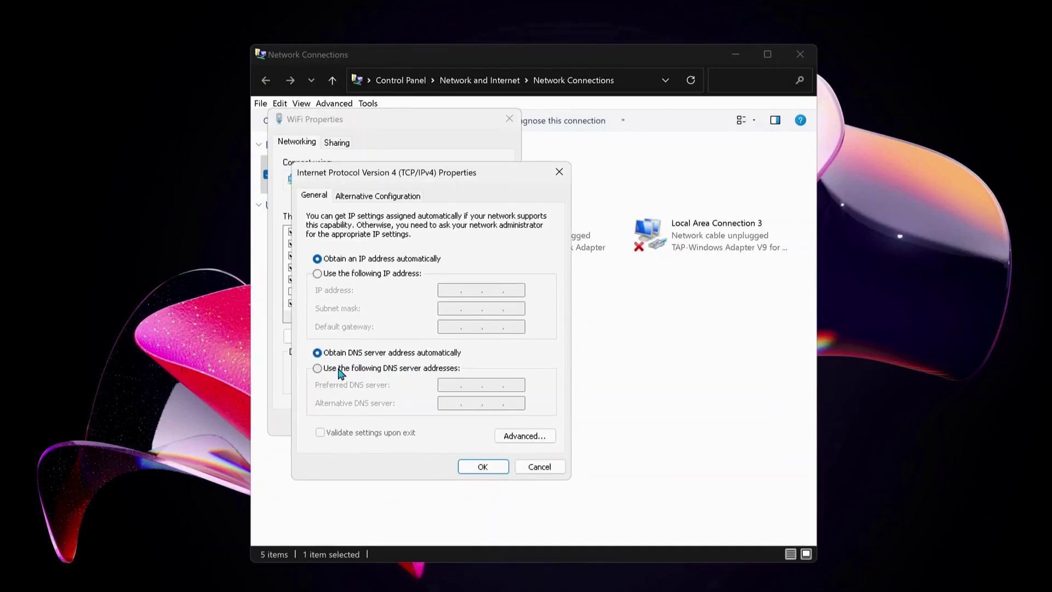
Step: Switch to manual DNS with 8.8.8.8 as preferred and 8.8.4.4 as alternate server
left_click(317, 368)
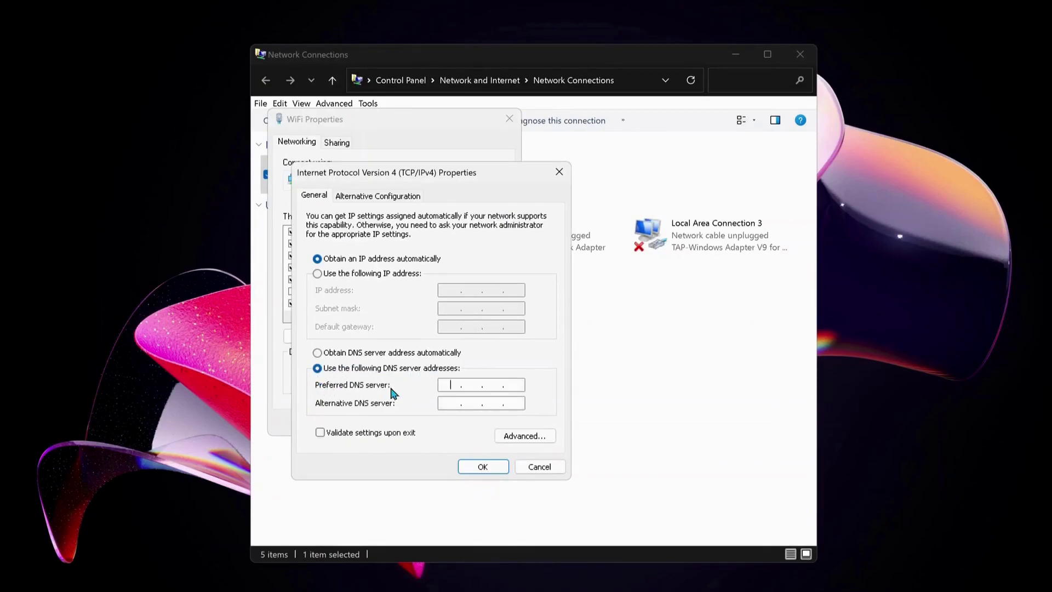
type("8.8.8.8")
left_click(448, 405)
type("8.8.4.4")
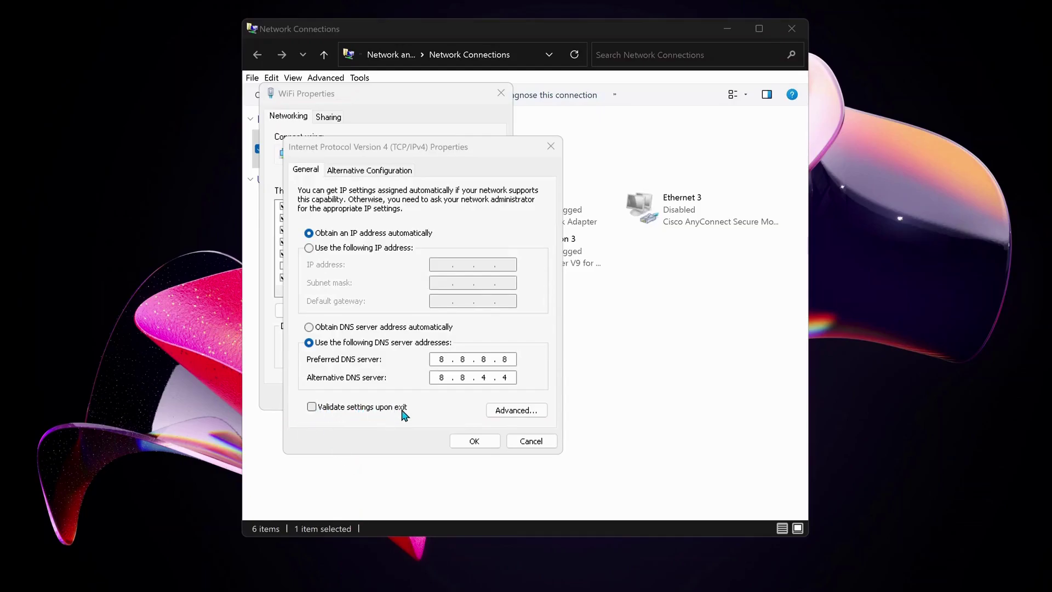
Step: Tick validate settings upon exit, revert DNS to obtain automatically, and confirm the IPv4 dialog
left_click(311, 407)
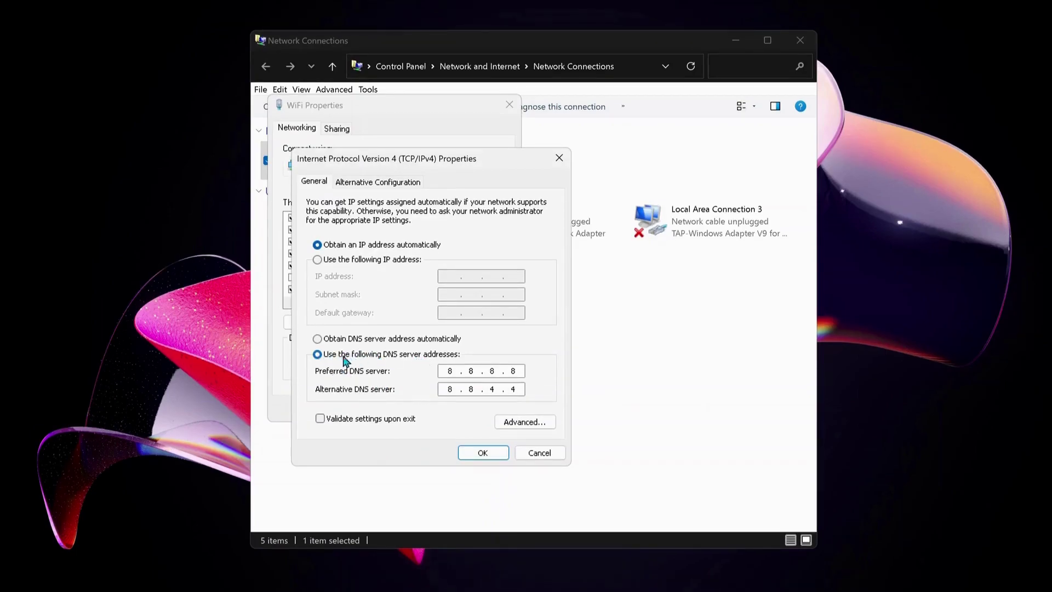
left_click(316, 340)
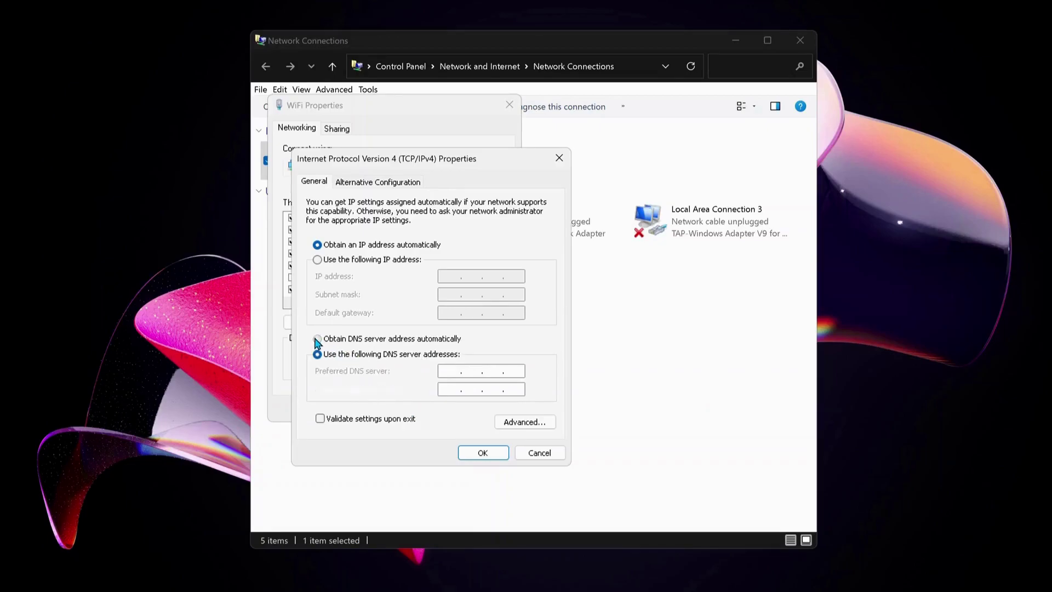
left_click(484, 452)
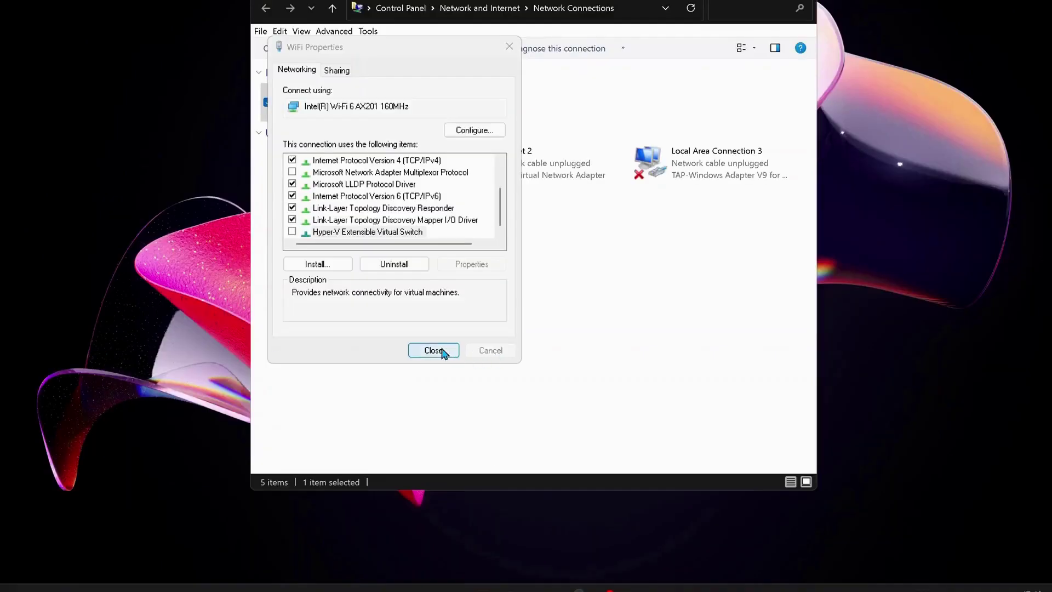
Step: Close WiFi Properties and launch Command Prompt as administrator from Windows Search
left_click(437, 408)
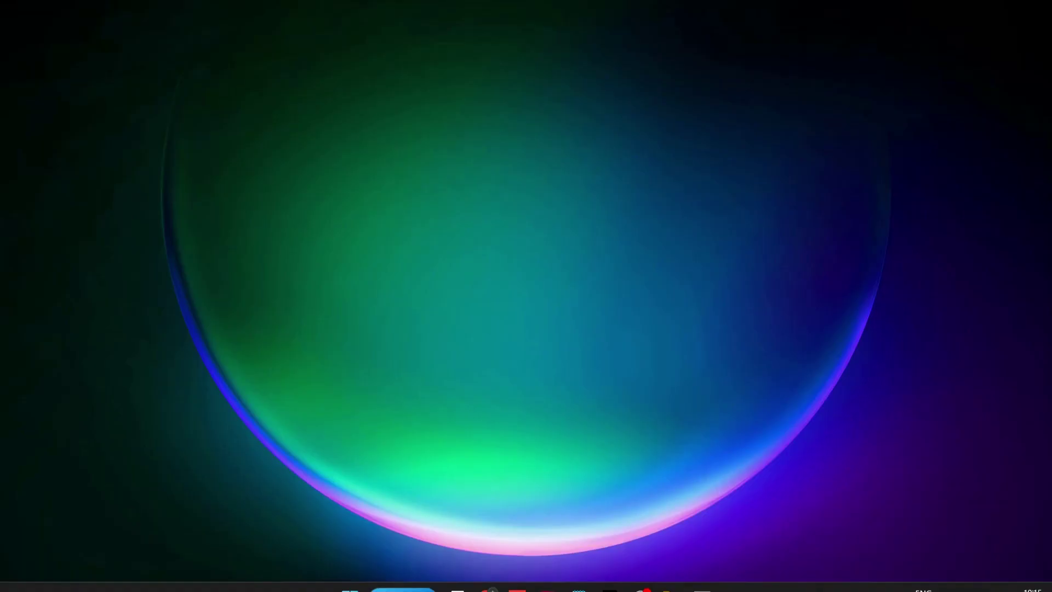
key("super+s")
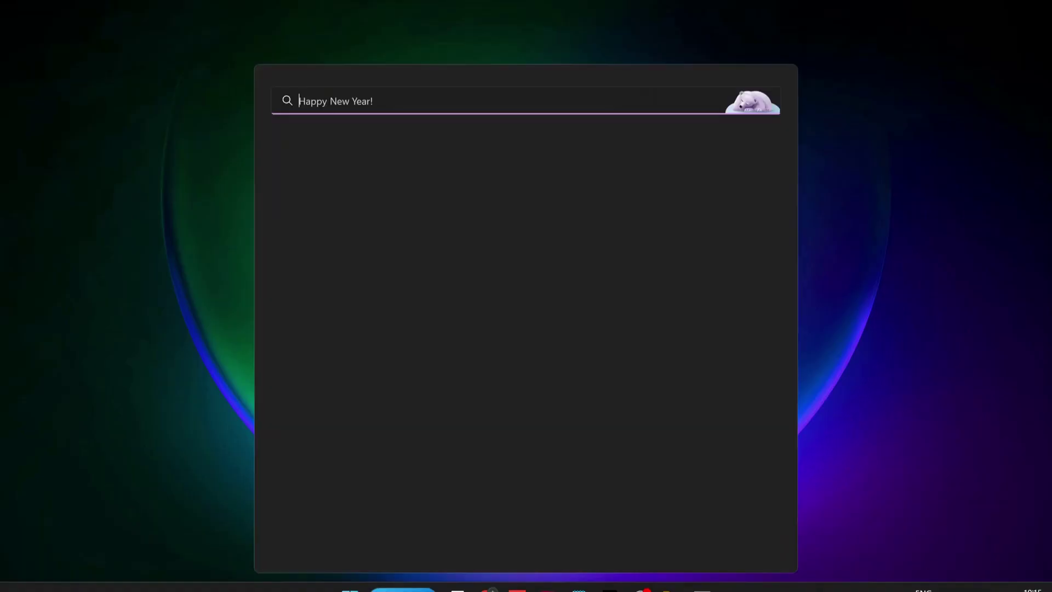
type("cm")
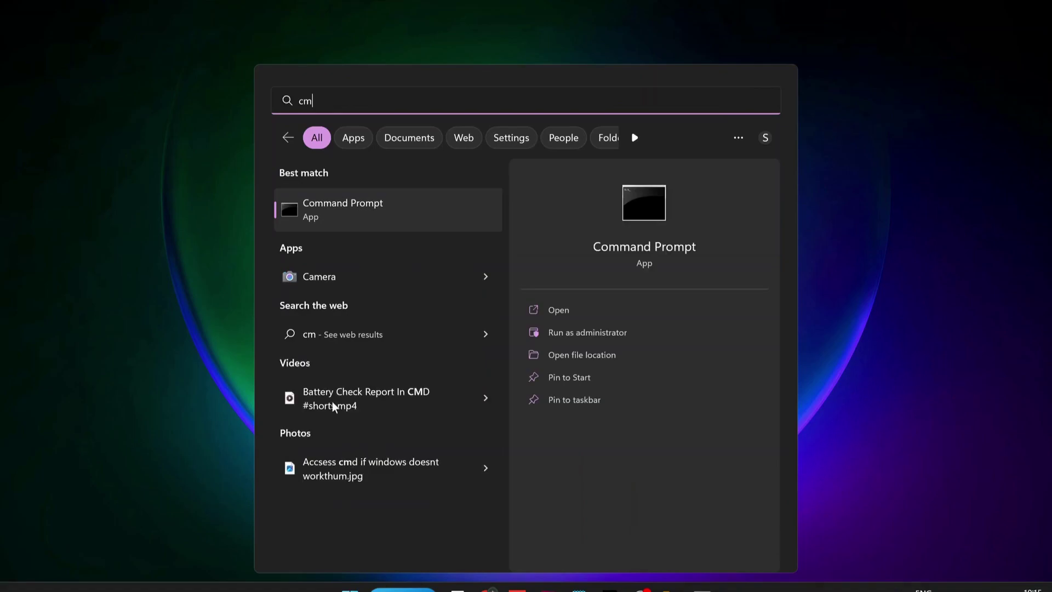
left_click(587, 333)
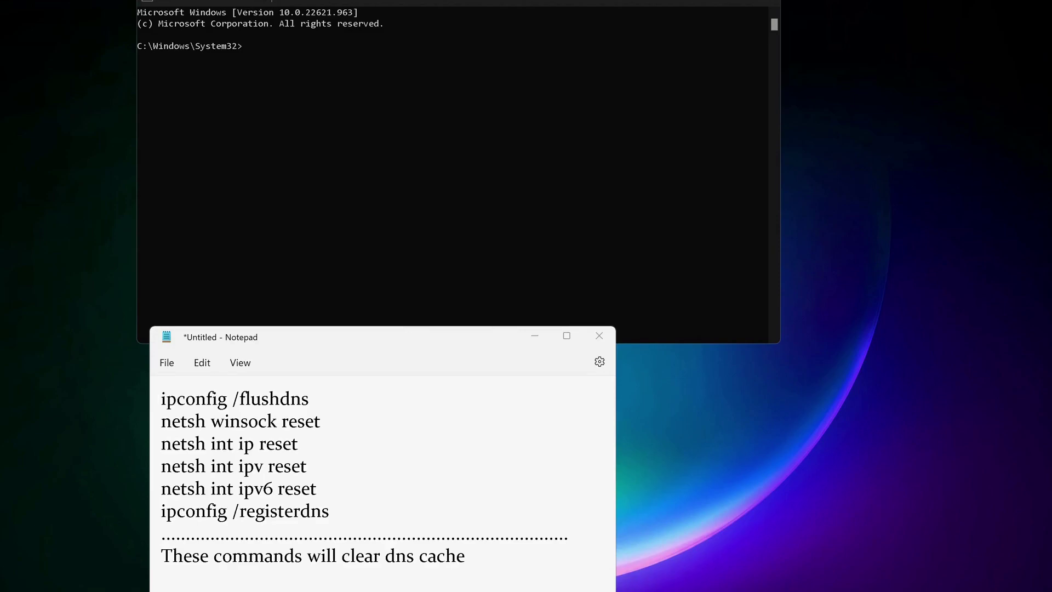
Step: Copy ipconfig /flushdns from the notes and run it in the console
left_click_drag(314, 398, 161, 401)
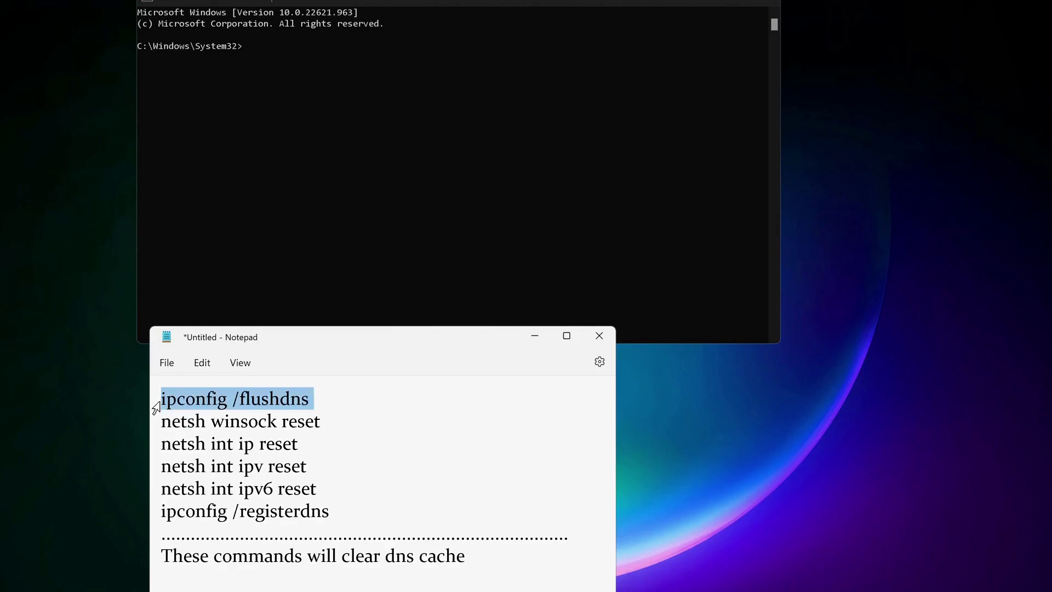
key("ctrl+c")
left_click(326, 133)
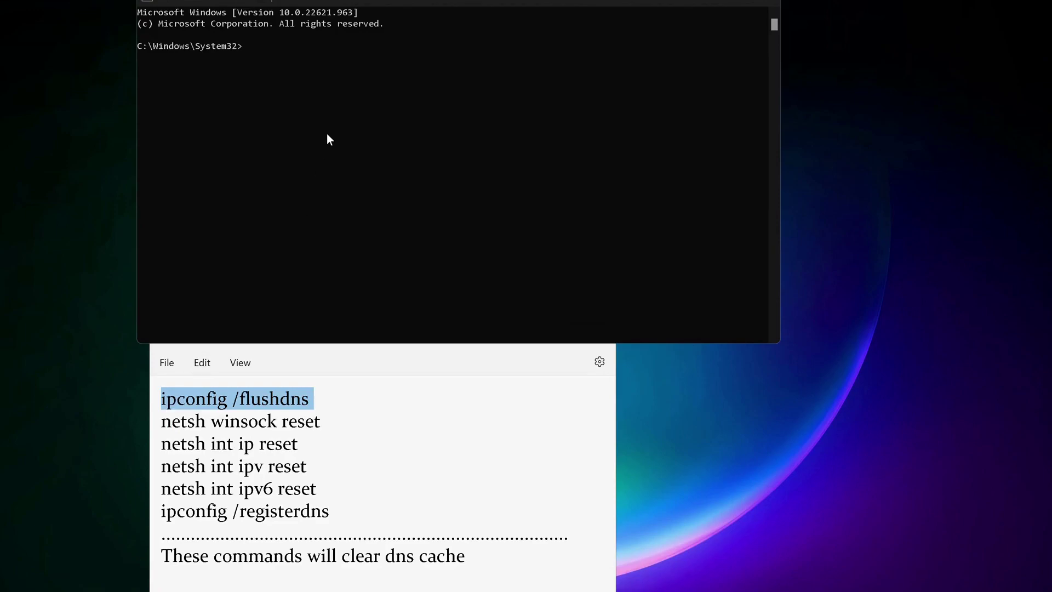
key("ctrl+v")
key("Return")
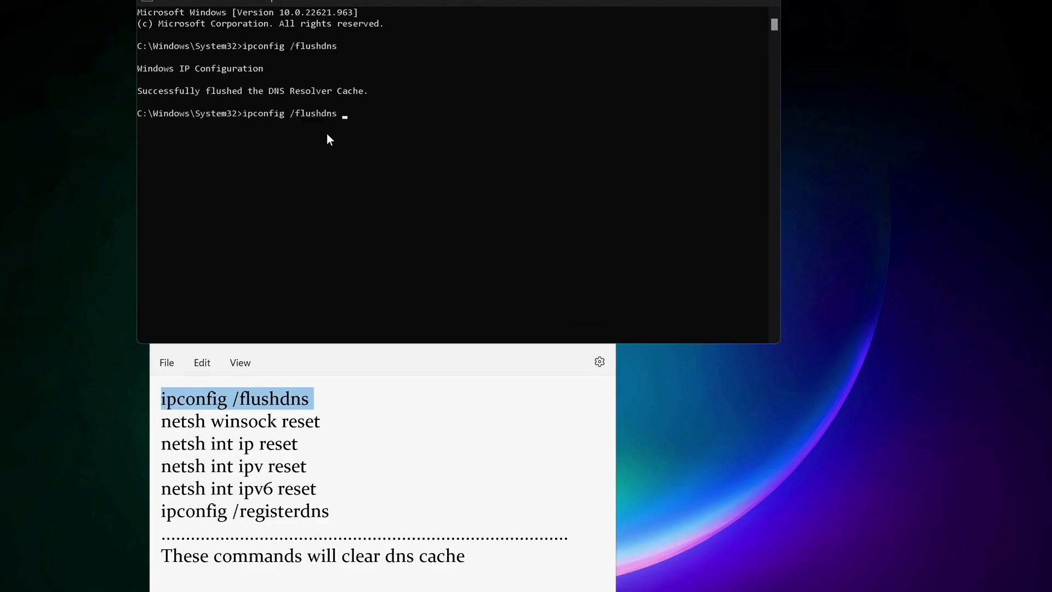
Step: Run netsh winsock reset and netsh int ip reset in the admin console
left_click_drag(330, 421, 161, 421)
left_click(332, 181)
key("ctrl+v")
key("Return")
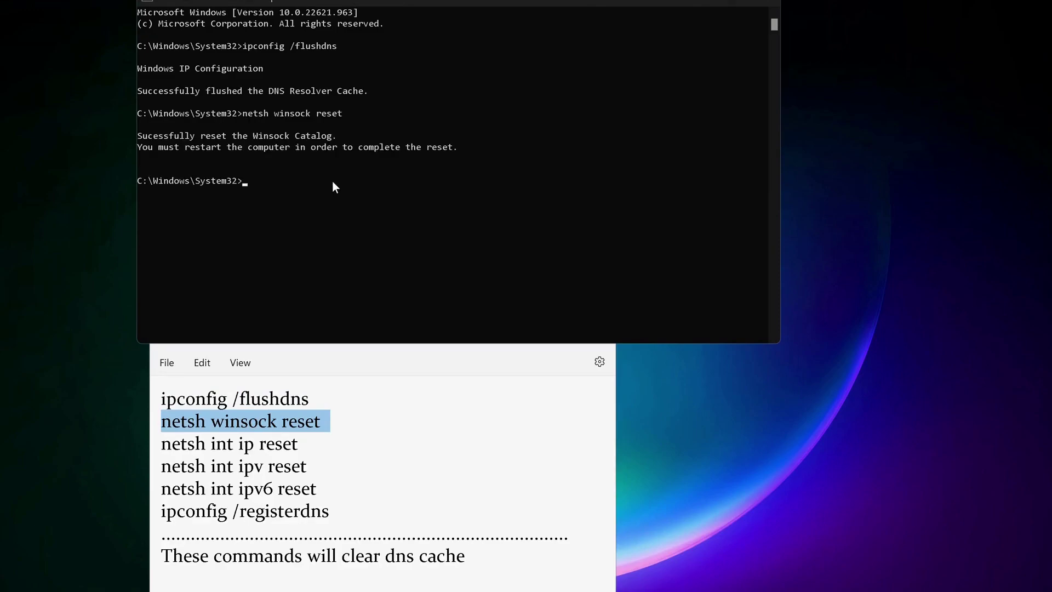
key("Up")
key("Up")
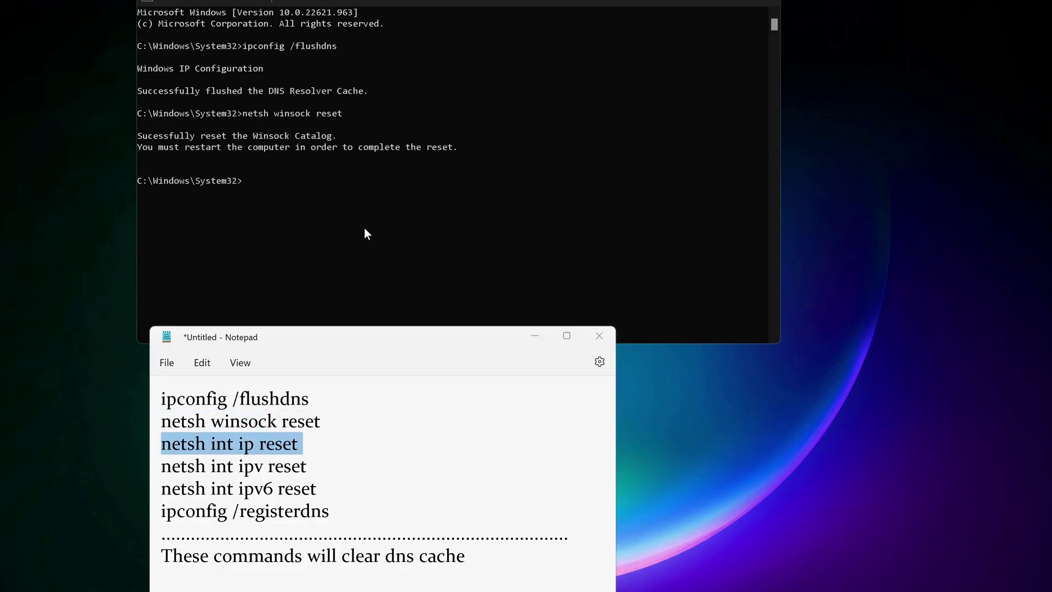
left_click(366, 234)
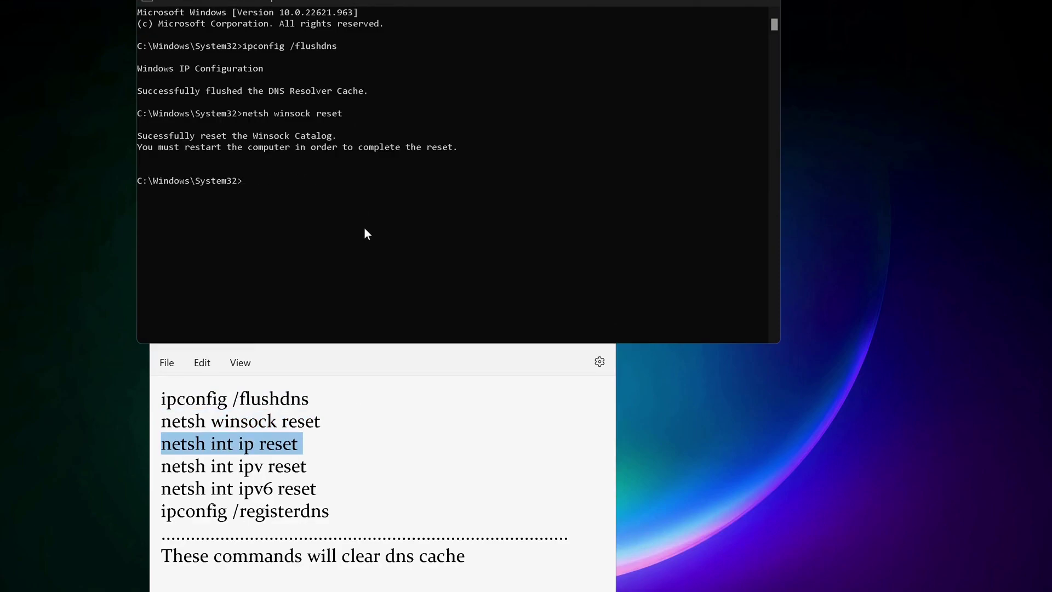
key("ctrl+v")
key("Return")
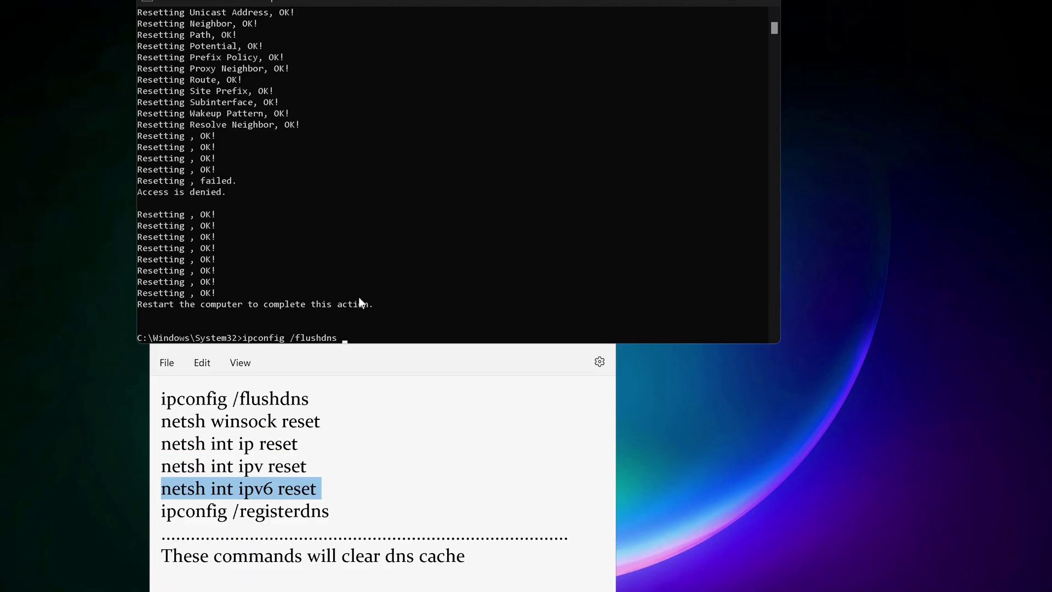
key("BackSpace")
key("BackSpace")
key("BackSpace")
key("BackSpace")
key("BackSpace")
key("BackSpace")
key("BackSpace")
key("BackSpace")
key("BackSpace")
key("BackSpace")
key("BackSpace")
key("BackSpace")
key("BackSpace")
key("BackSpace")
key("BackSpace")
key("BackSpace")
key("BackSpace")
key("BackSpace")
Step: Copy ipconfig /registerdns from the notes and paste it into the console to run
triple_click(263, 512)
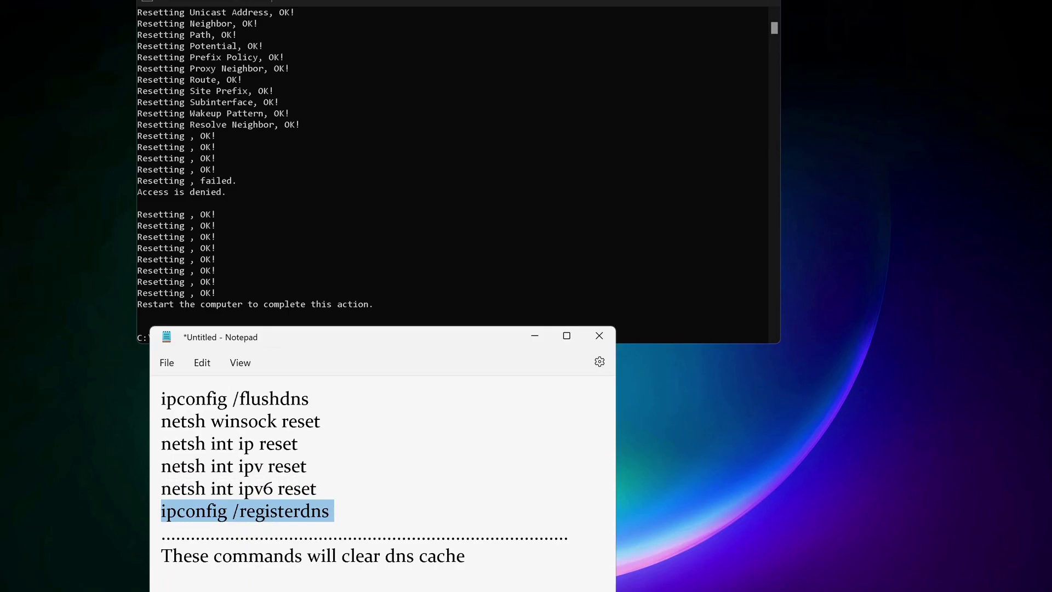
right_click(399, 292)
right_click(399, 292)
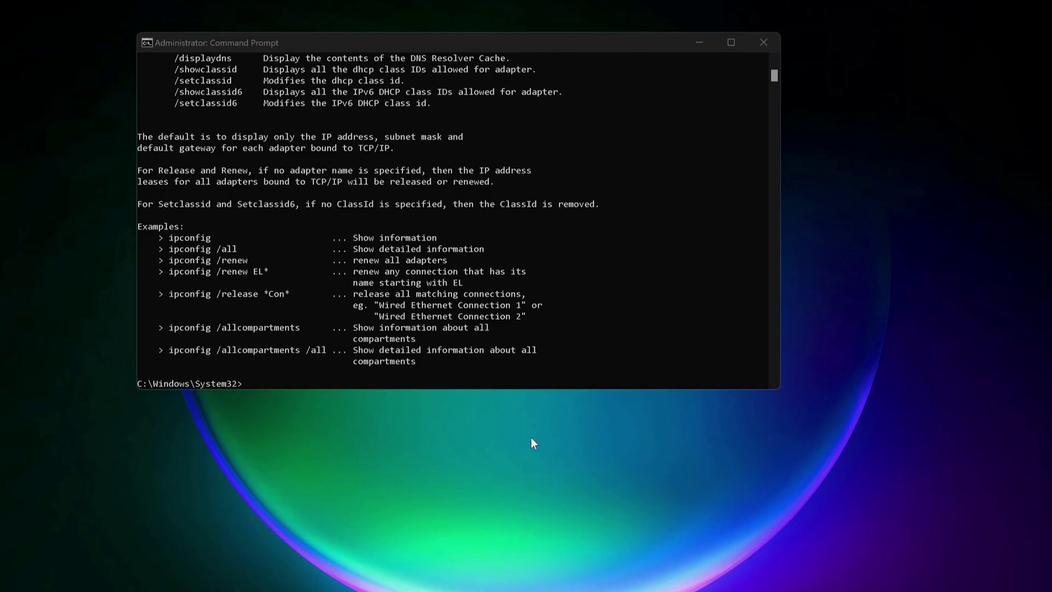
Step: Close the console, open %localappdata% from Search, and bring up the Roblox folder's context menu
left_click(768, 47)
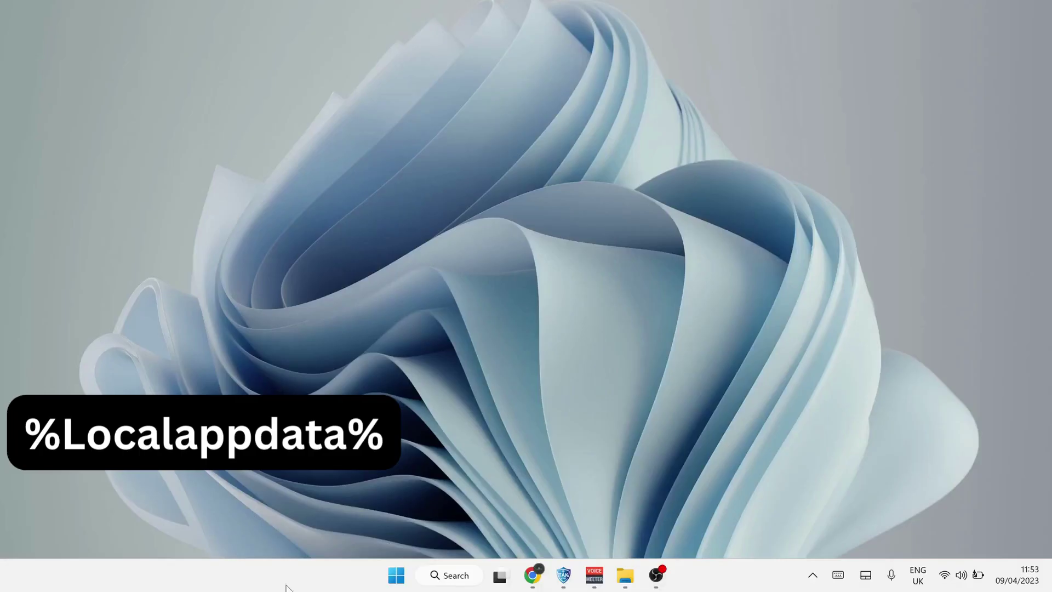
left_click(449, 576)
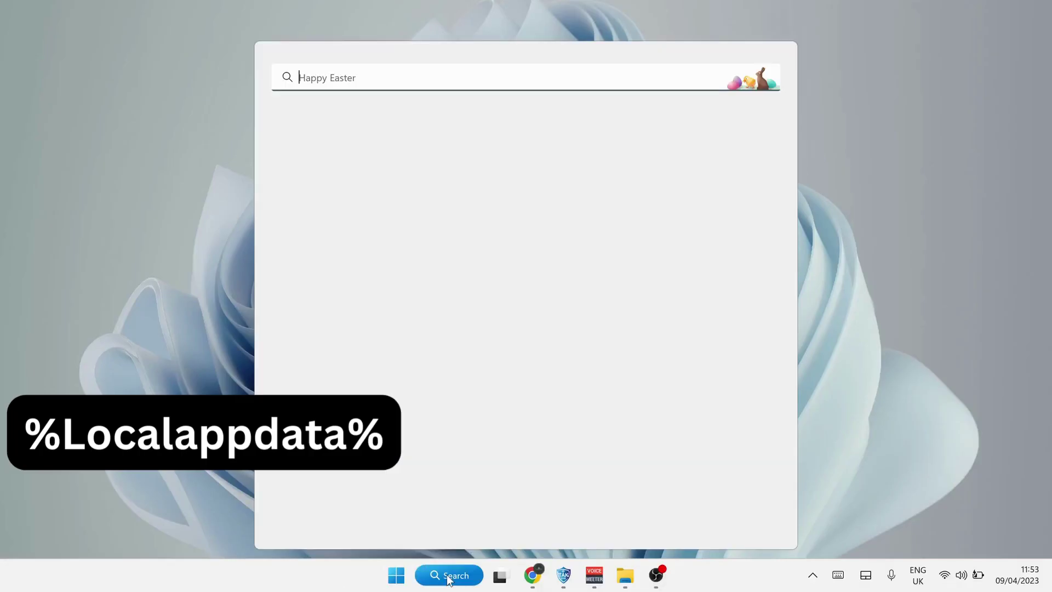
key("ctrl+v")
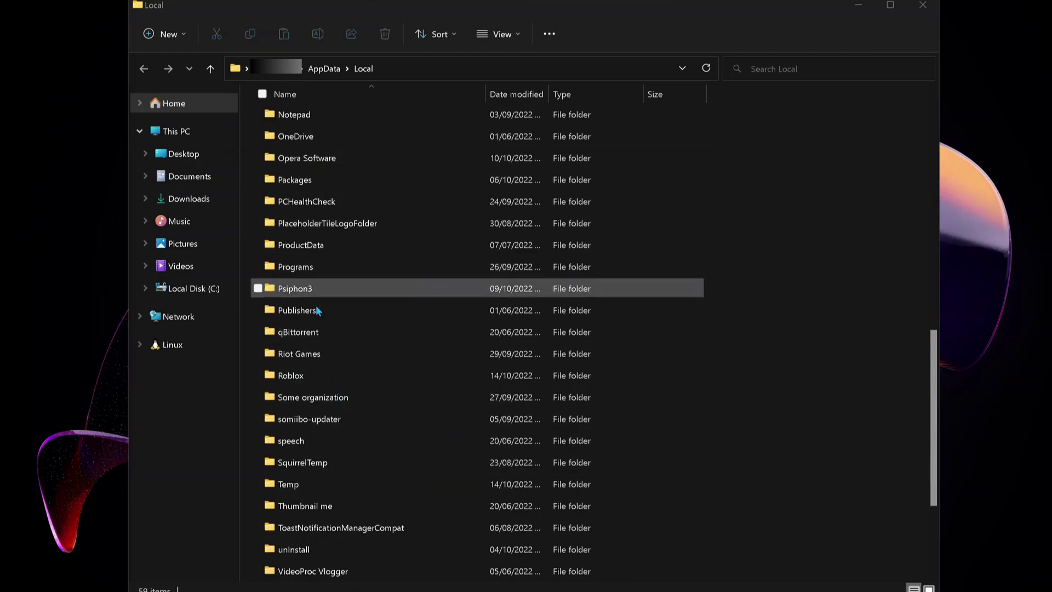
left_click(304, 373)
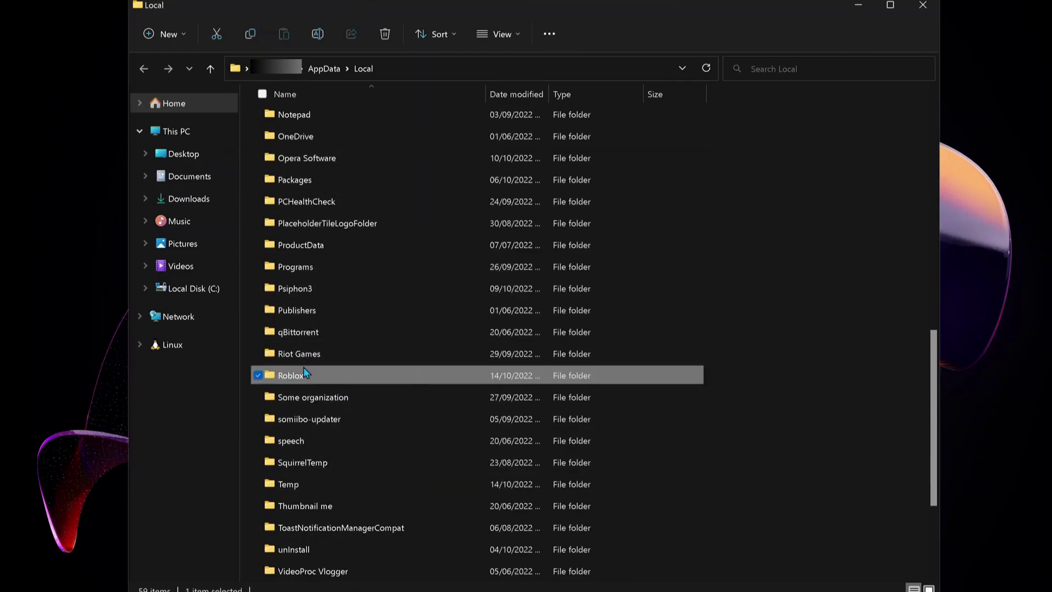
right_click(303, 372)
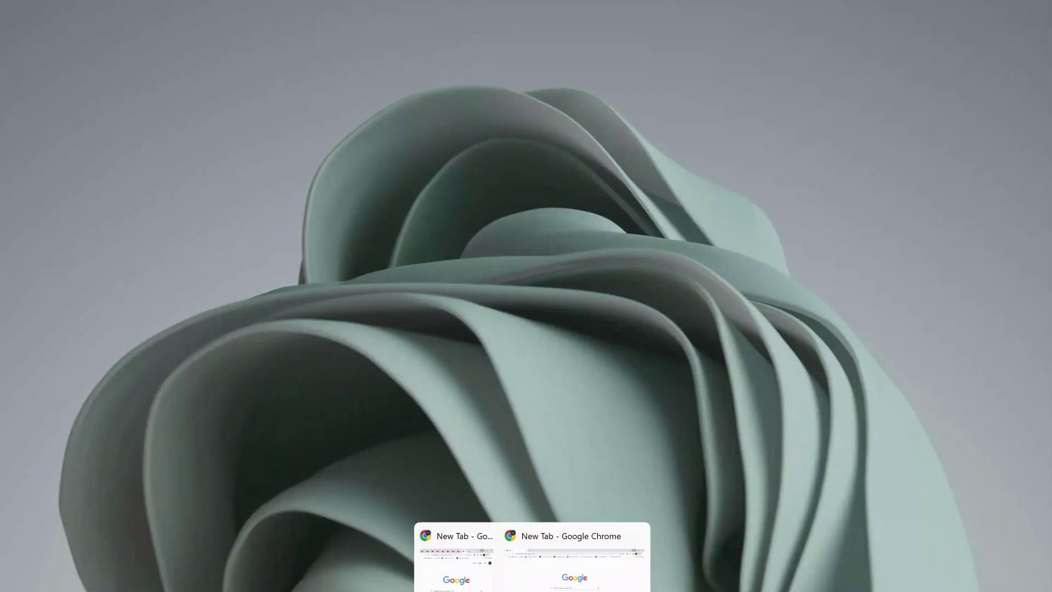
Step: In Chrome settings, open Cookies > See all site data and filter the list for roblox
left_click(575, 564)
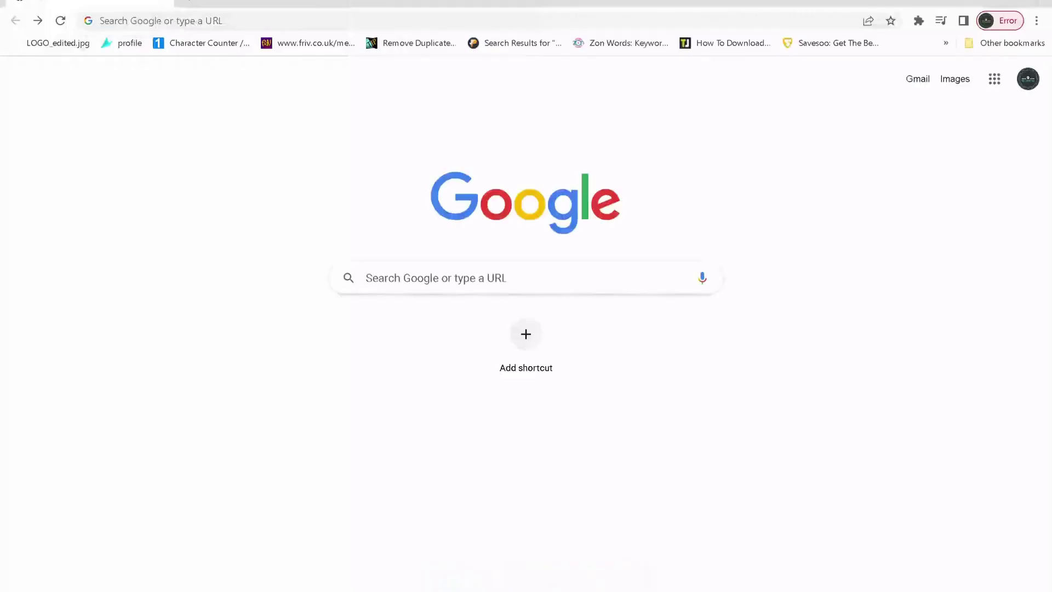
left_click(1036, 22)
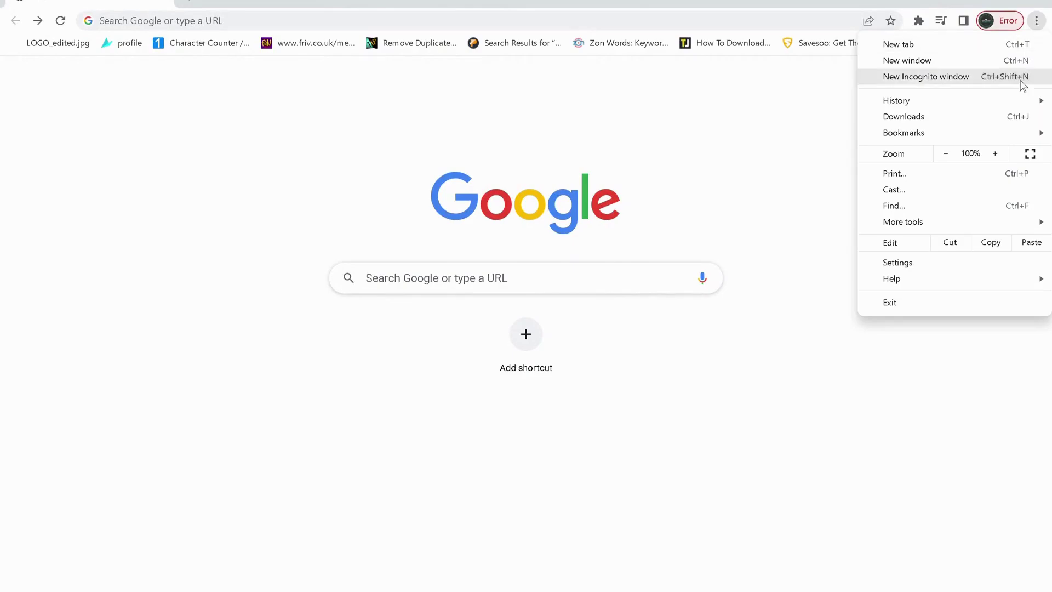
left_click(912, 270)
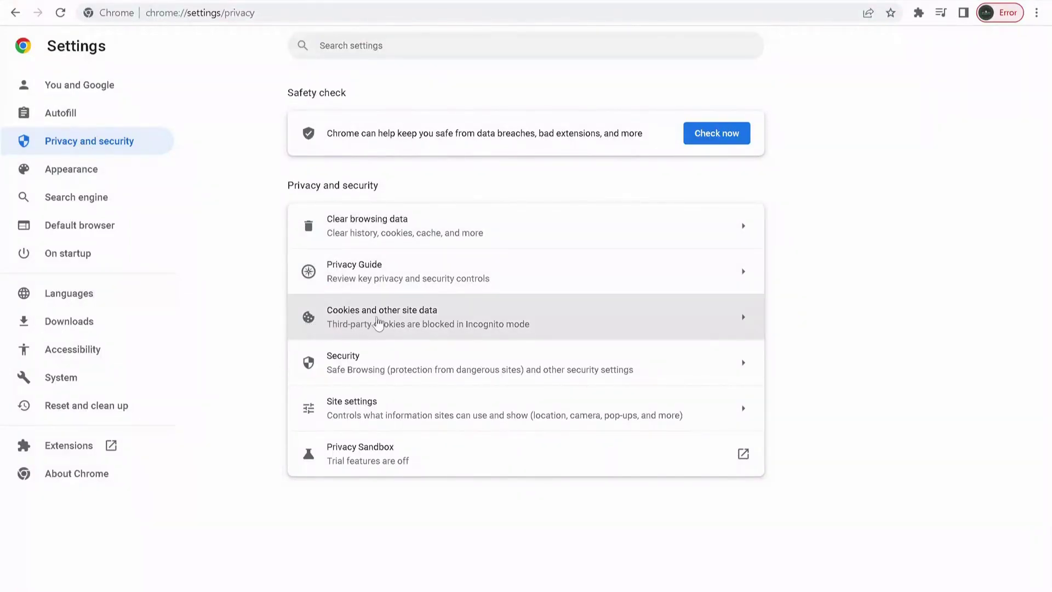
left_click(441, 318)
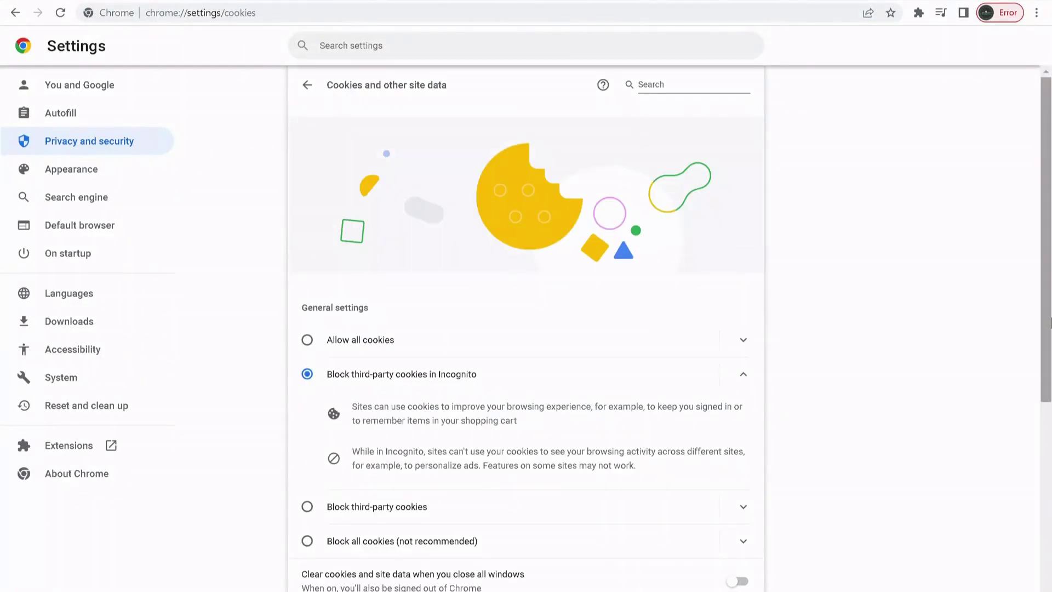
left_click_drag(1048, 320, 1049, 548)
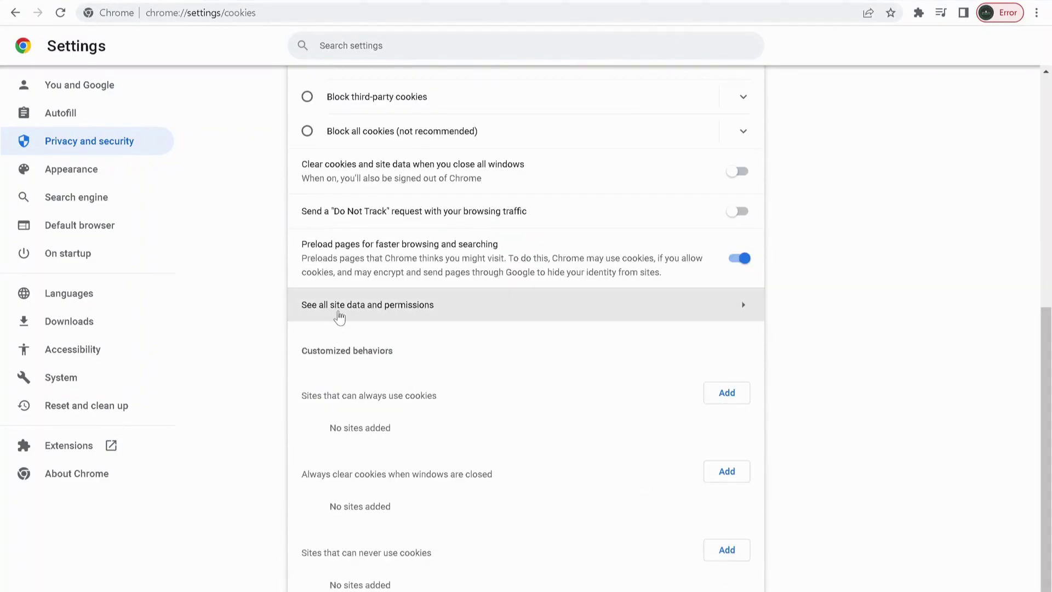
left_click(444, 310)
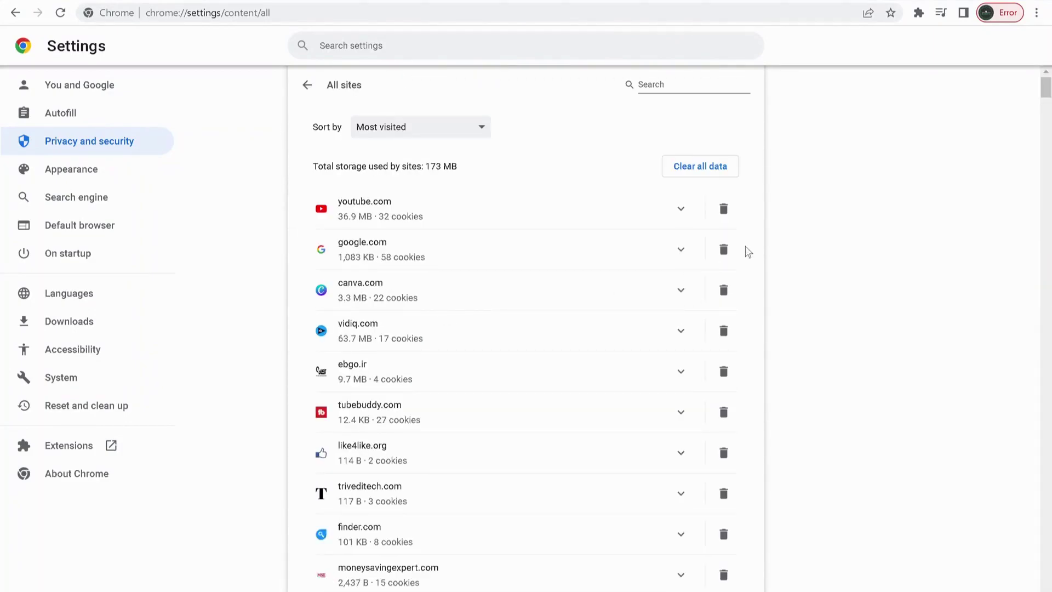
left_click(657, 85)
type("roblox")
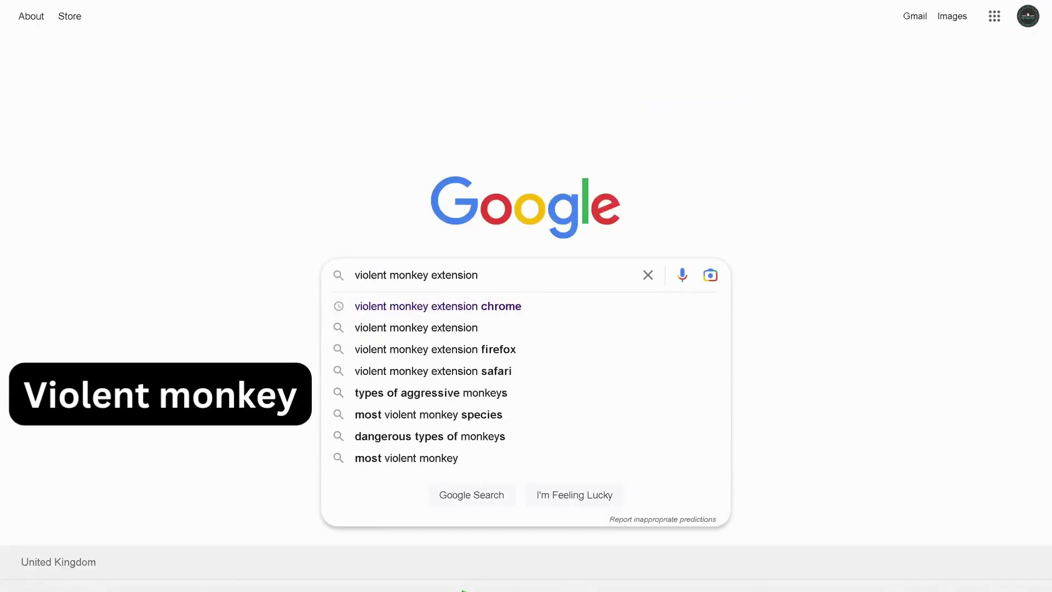
Step: Search Google for the Violentmonkey extension and add it to Chrome from the Web Store
left_click(518, 309)
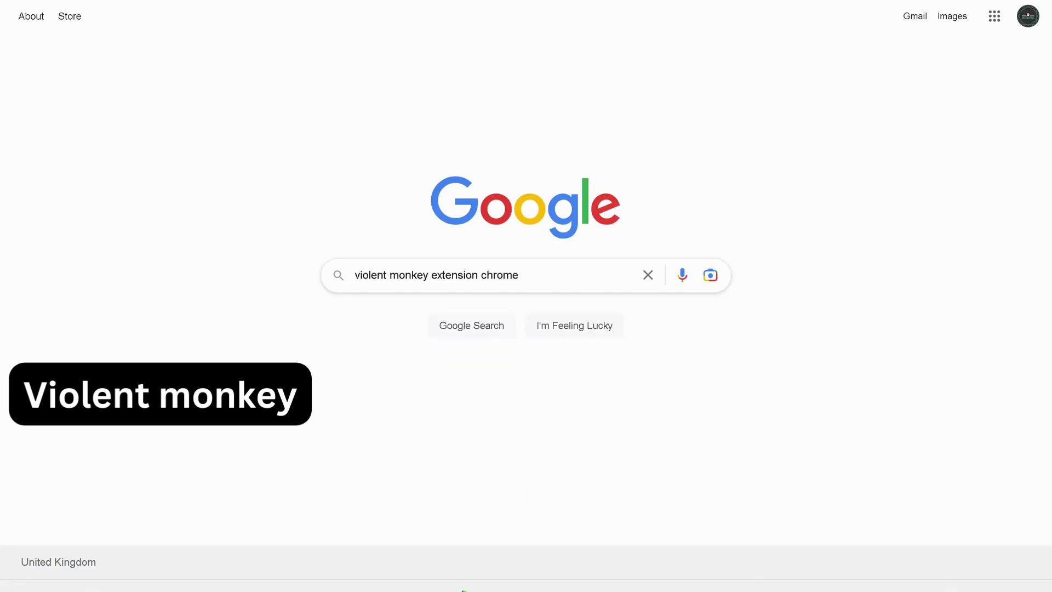
key("Return")
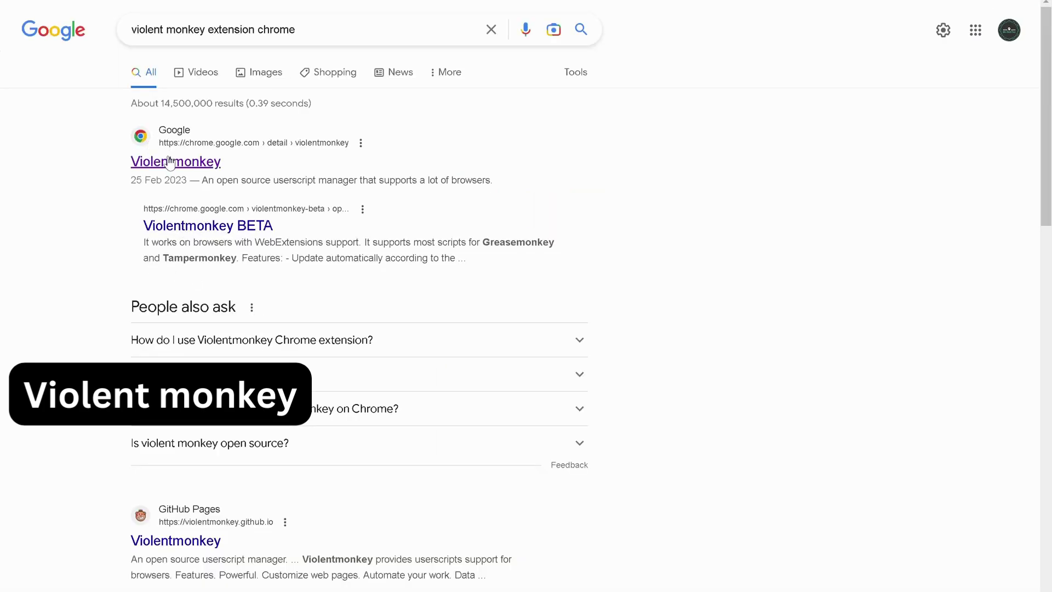
left_click(205, 164)
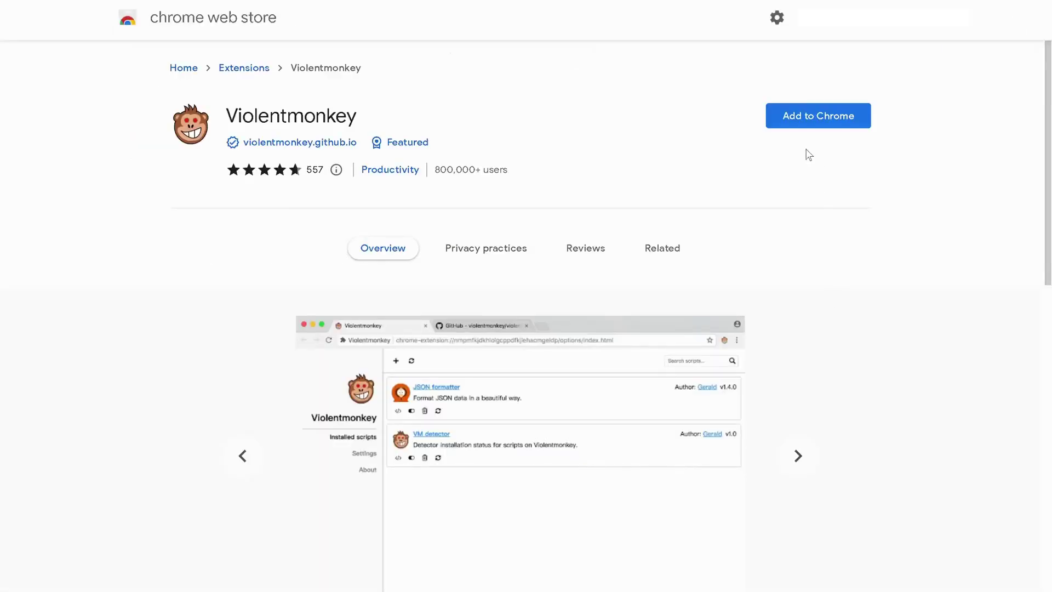
left_click(804, 116)
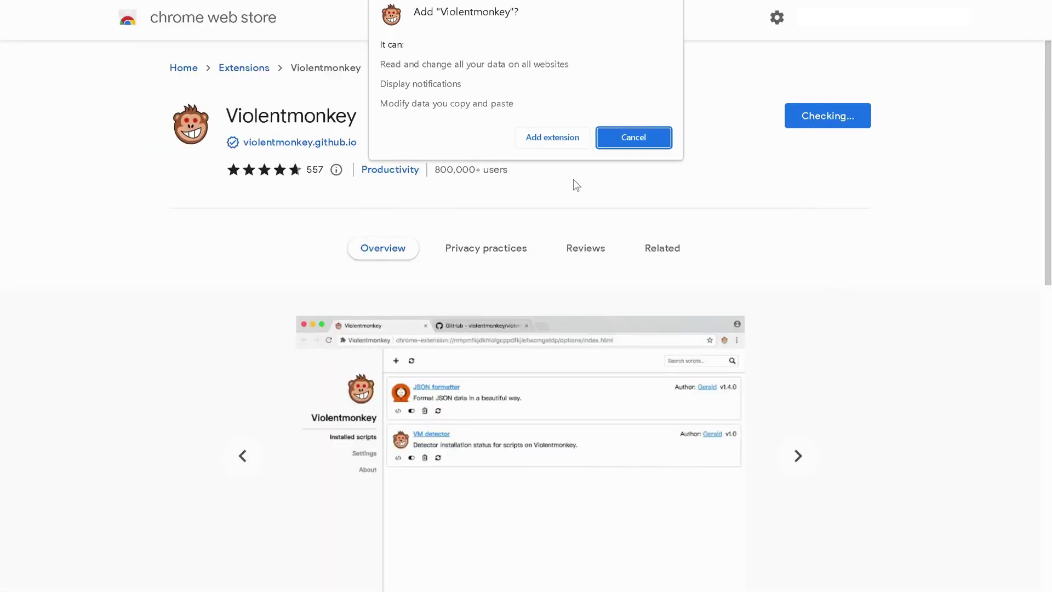
left_click(549, 137)
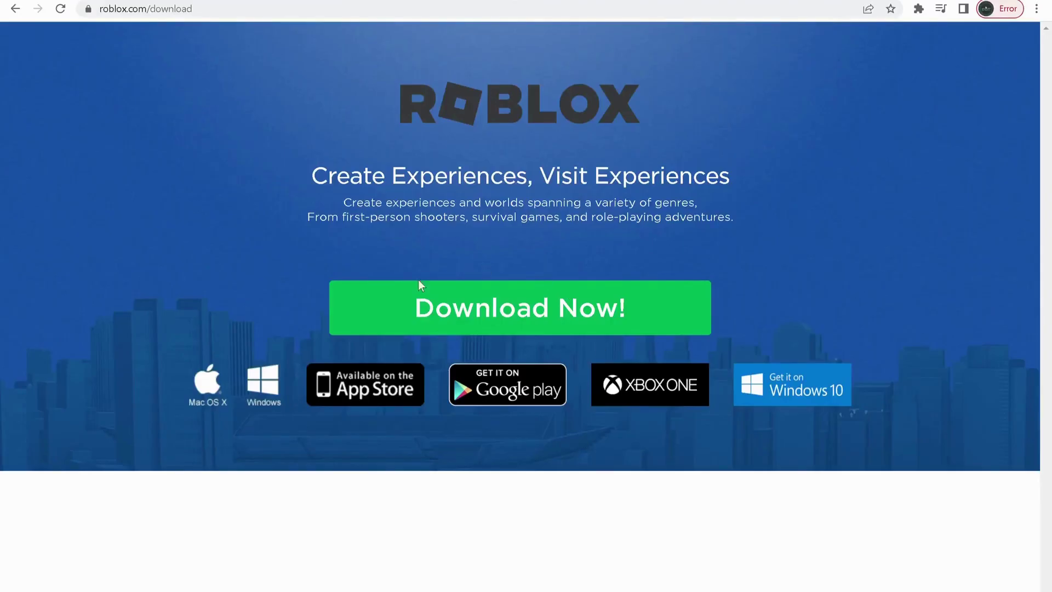
Step: Press Download Now! on roblox.com/download to start the Roblox download
left_click(539, 308)
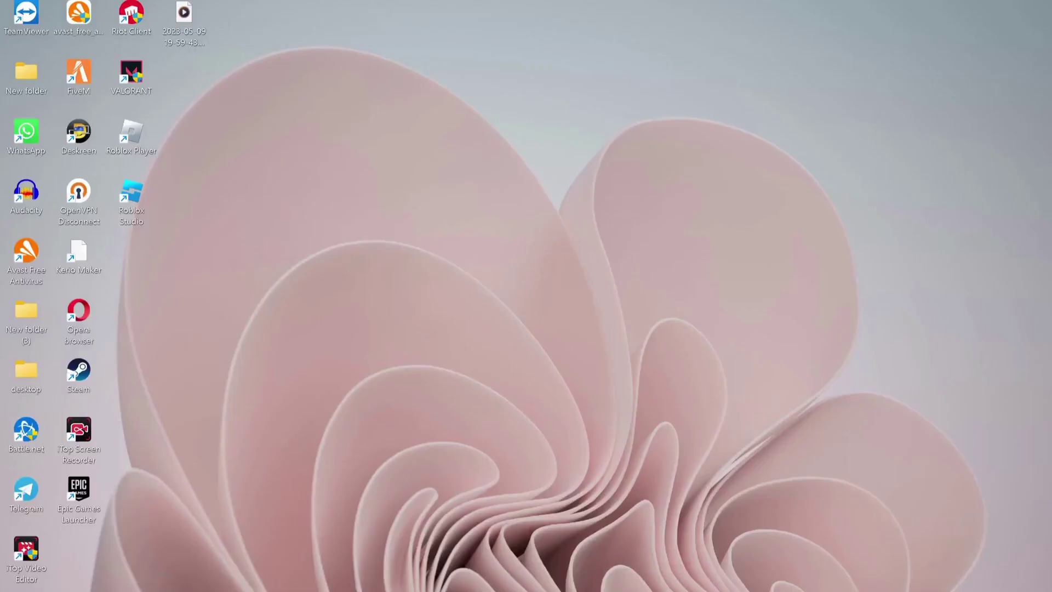